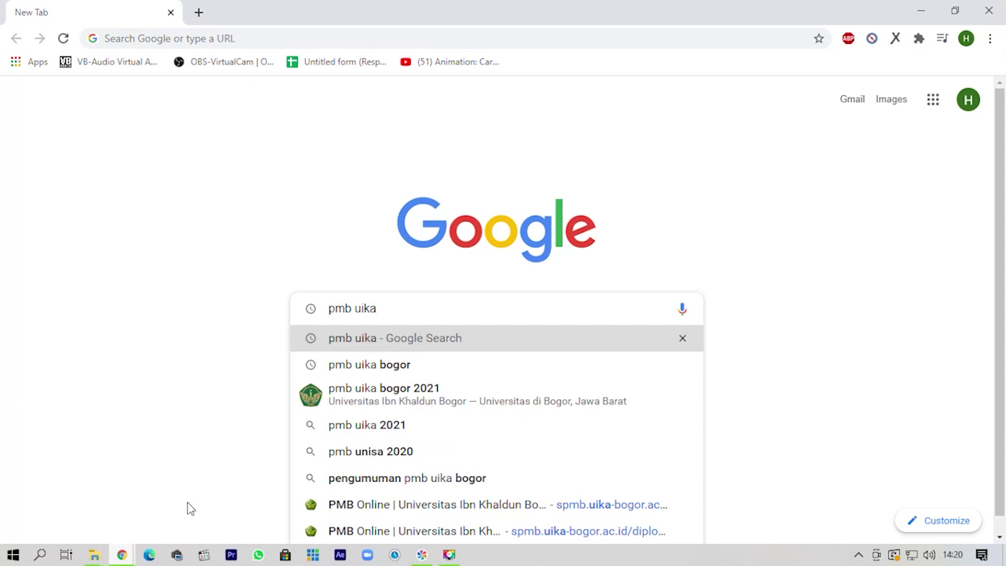
# - Search Google for "pmb uika" and open the Universitas Ibn Khaldun Bogor PMB Online site
pyautogui.press('Return')
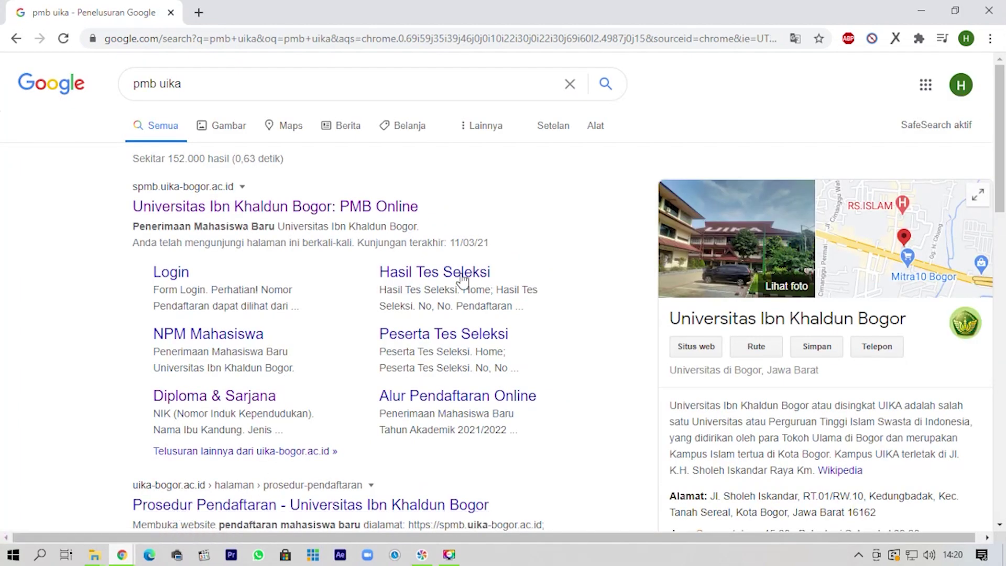
pyautogui.click(393, 210)
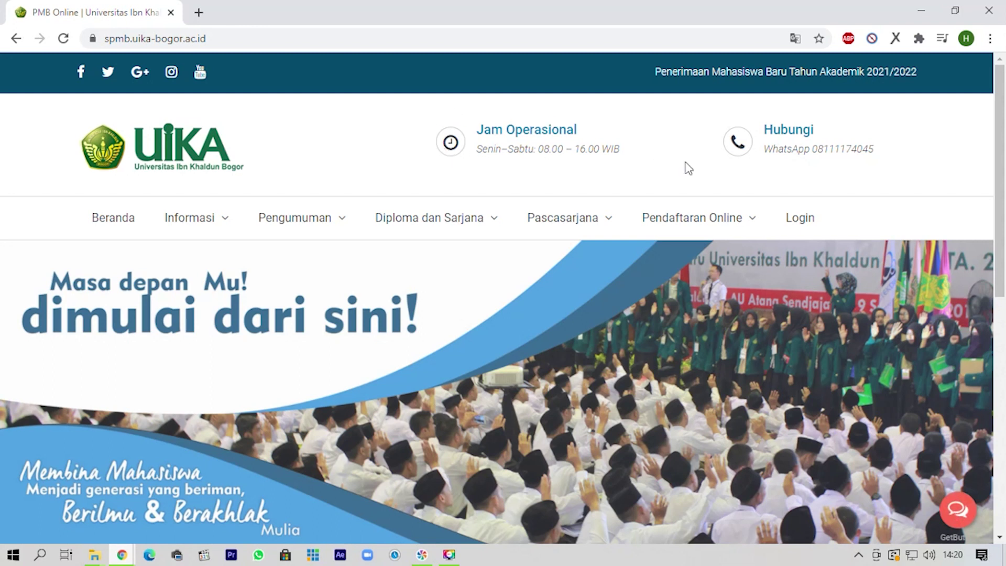
# - Look over the PMB home page and the submenu options for registration, Pascasarjana, Diploma dan Sarjana, Pengumuman and Informasi
pyautogui.scroll(-4, 905, 213)
pyautogui.scroll(-5, 907, 217)
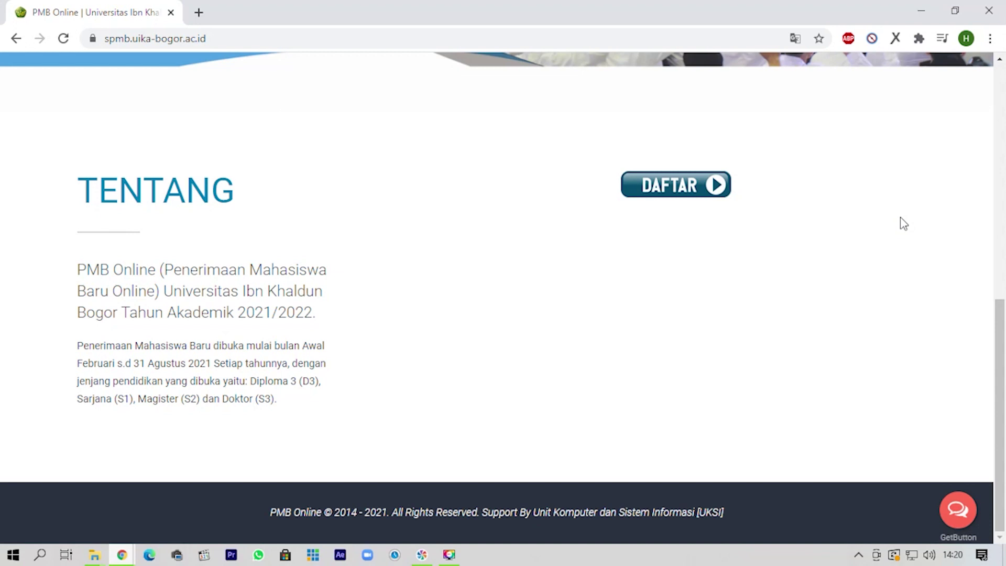
pyautogui.scroll(9, 903, 224)
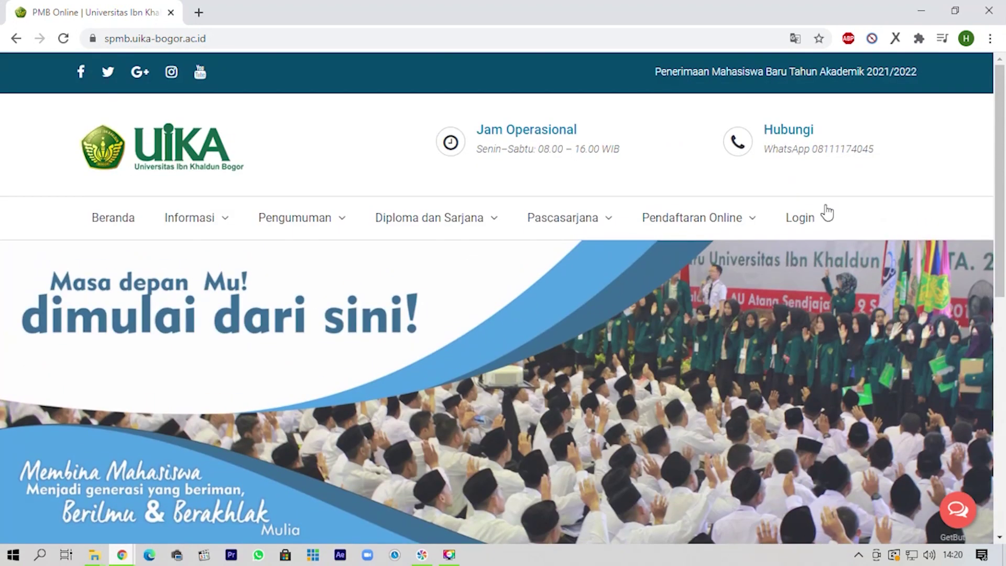
pyautogui.moveTo(760, 212)
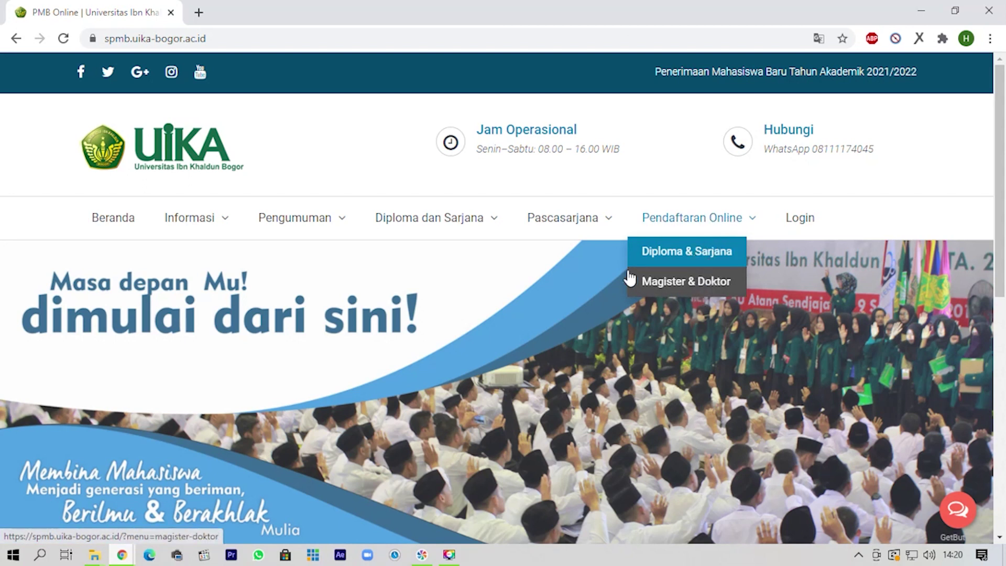
pyautogui.moveTo(607, 232)
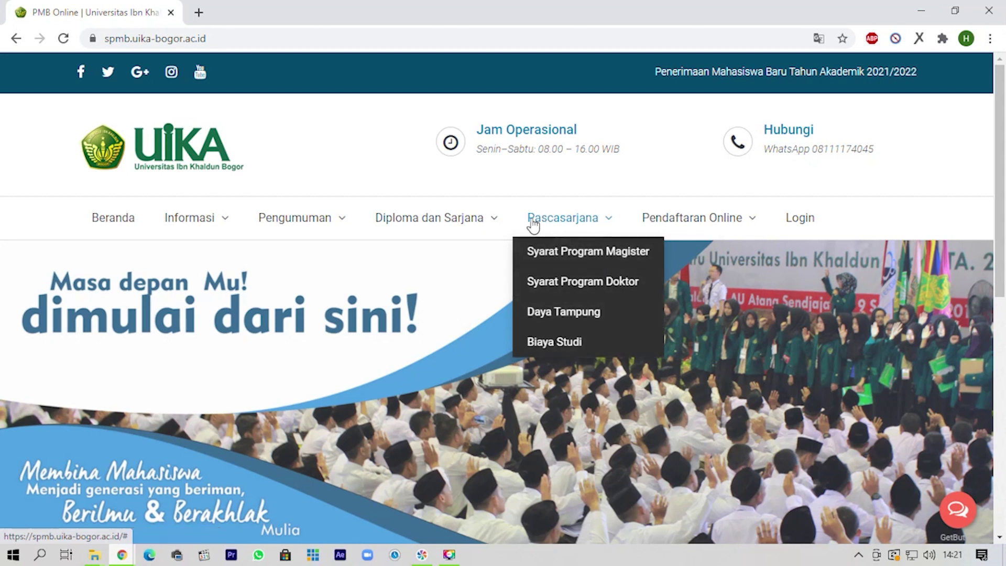
pyautogui.moveTo(480, 221)
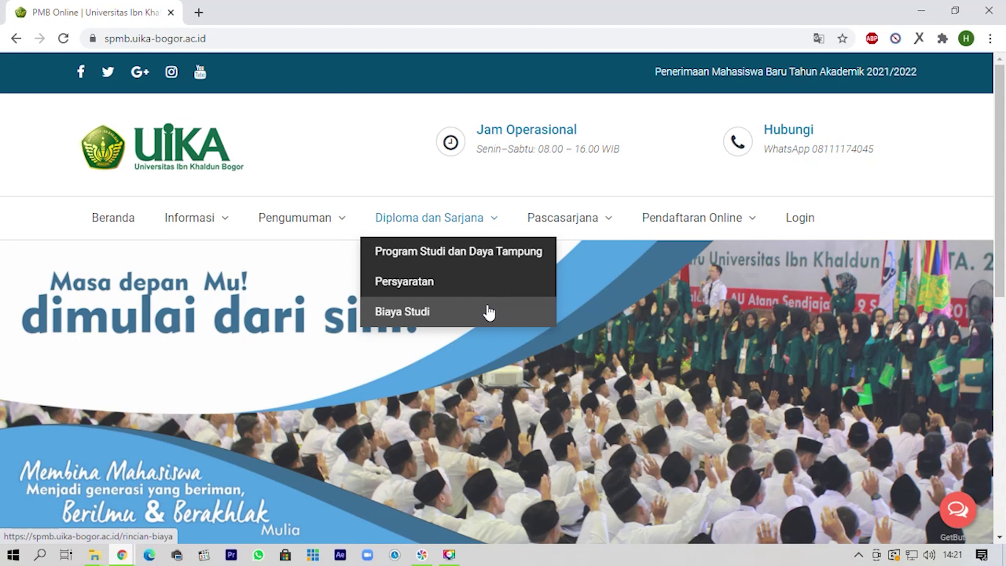
pyautogui.moveTo(298, 218)
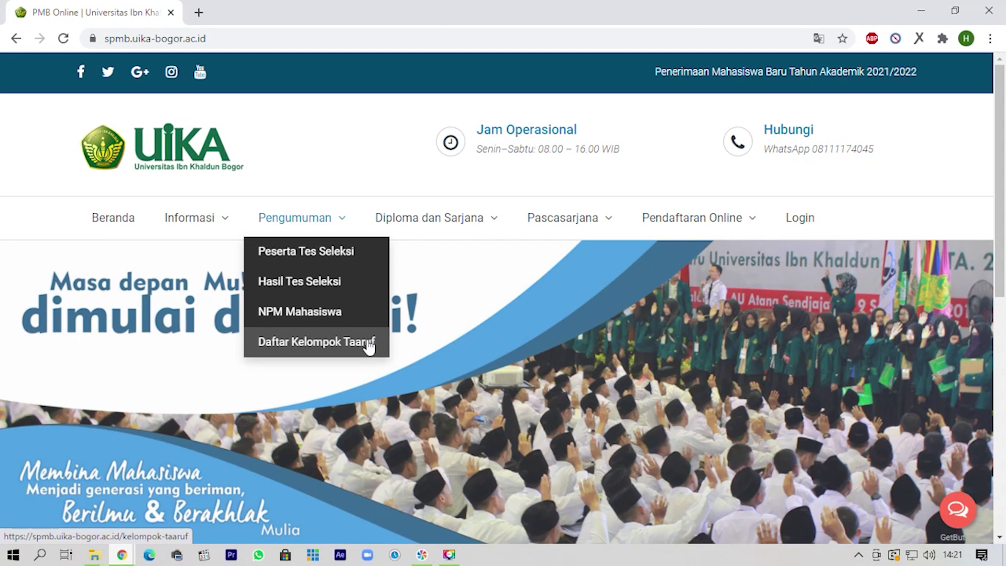
pyautogui.moveTo(228, 225)
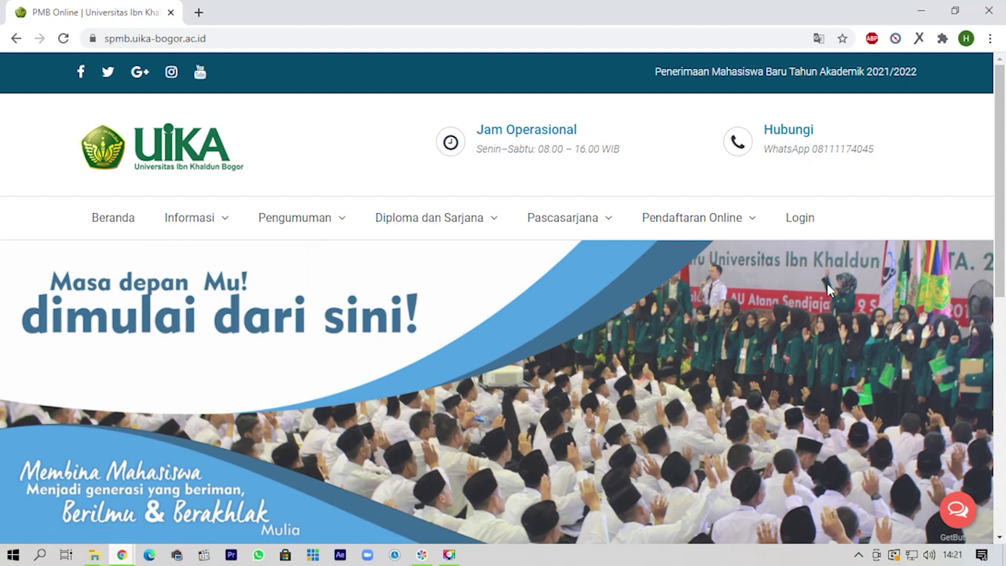
# - Open the online registration form for Diploma & Sarjana
pyautogui.moveTo(730, 223)
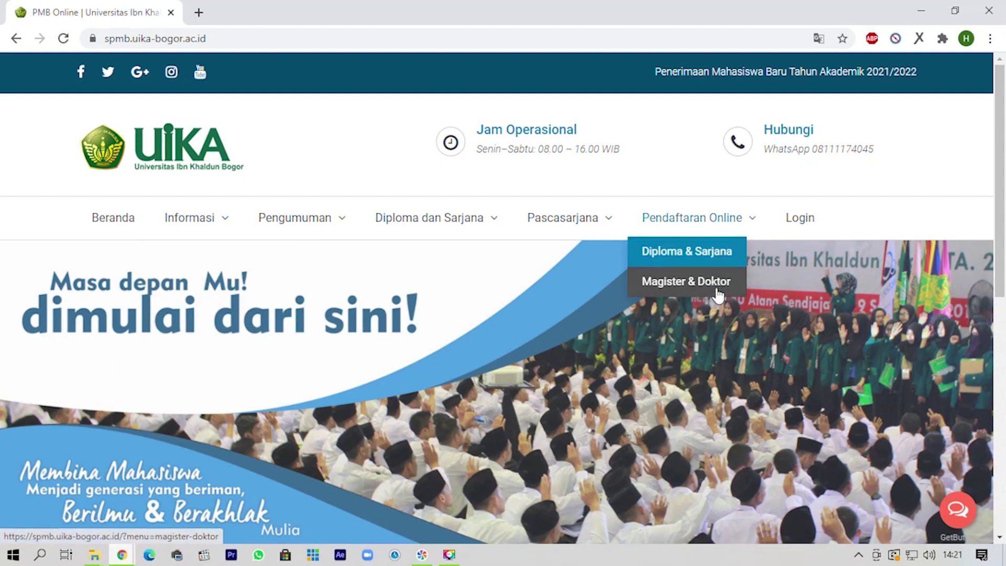
pyautogui.click(706, 255)
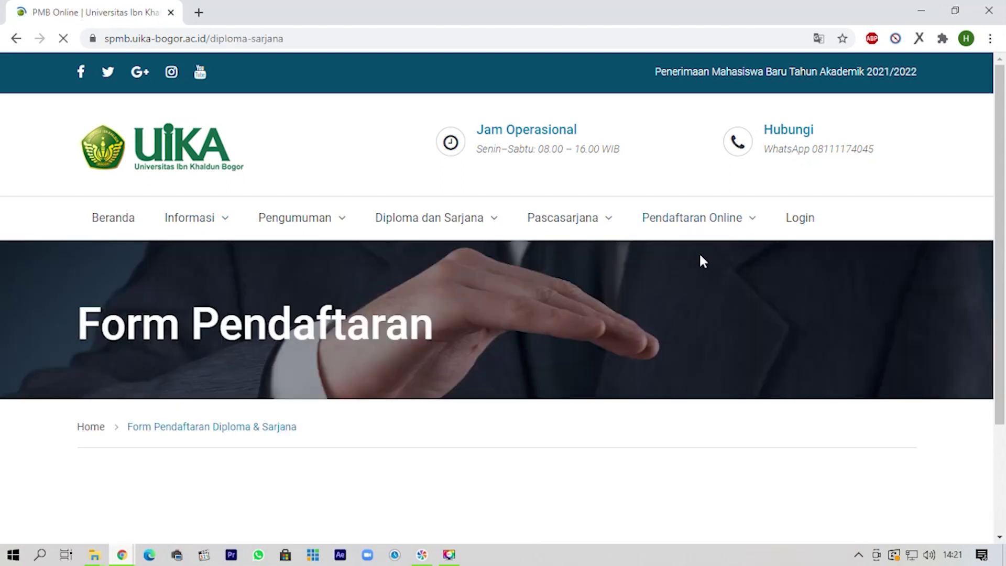
pyautogui.scroll(-3, 682, 280)
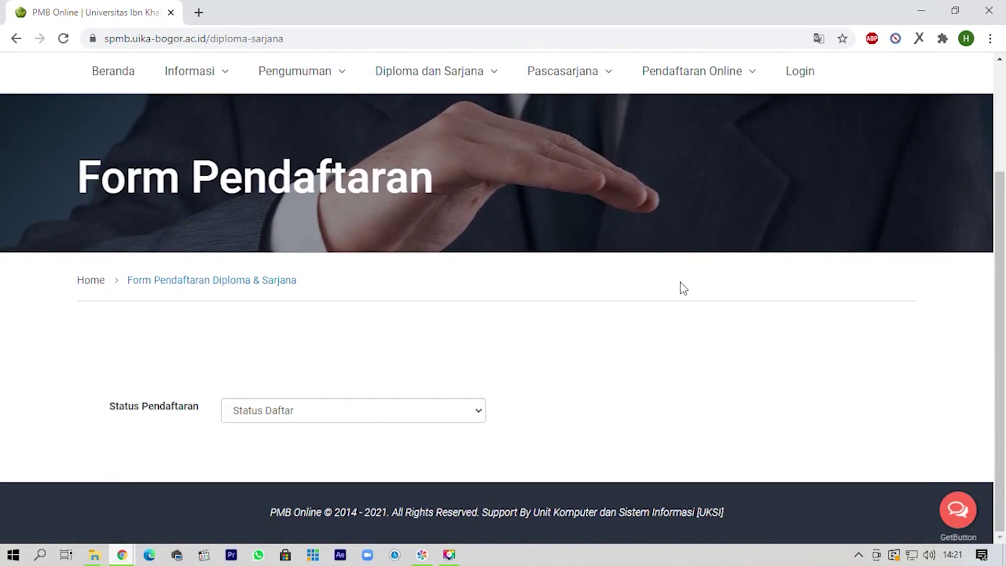
# - Set the Status Pendaftaran to BARU and the Jalur to Mandiri in the registration form
pyautogui.click(483, 416)
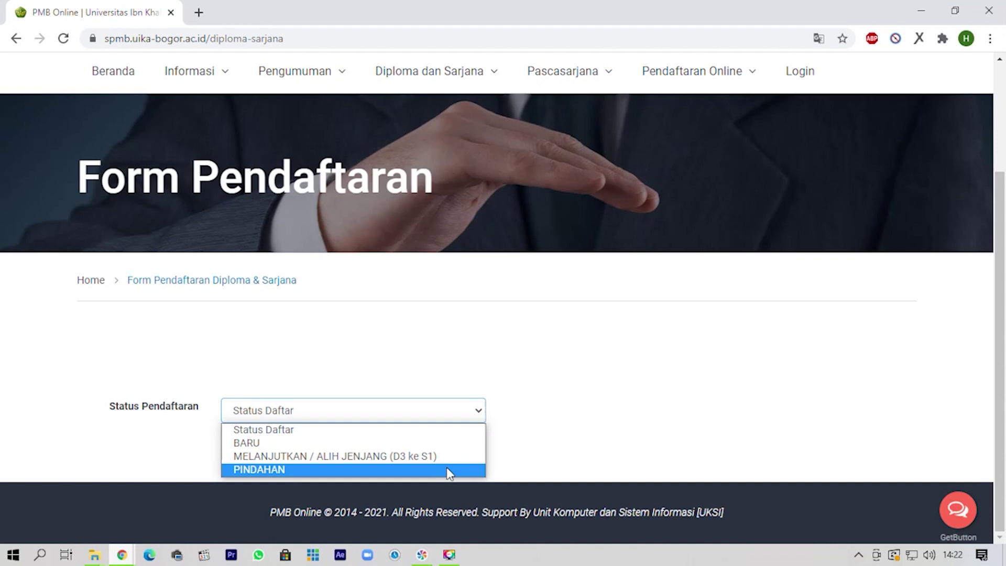
pyautogui.click(447, 446)
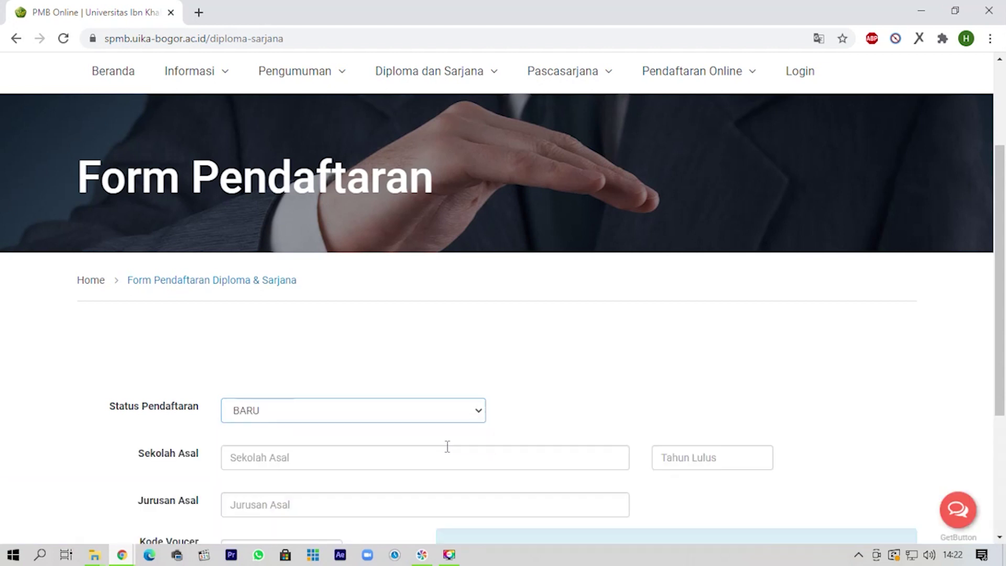
pyautogui.scroll(-4, 447, 446)
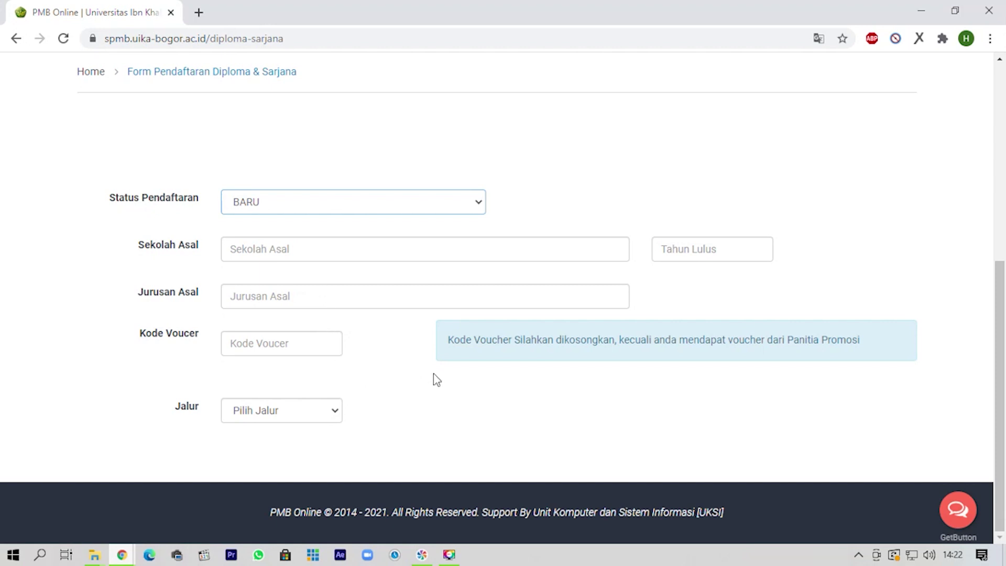
pyautogui.click(335, 412)
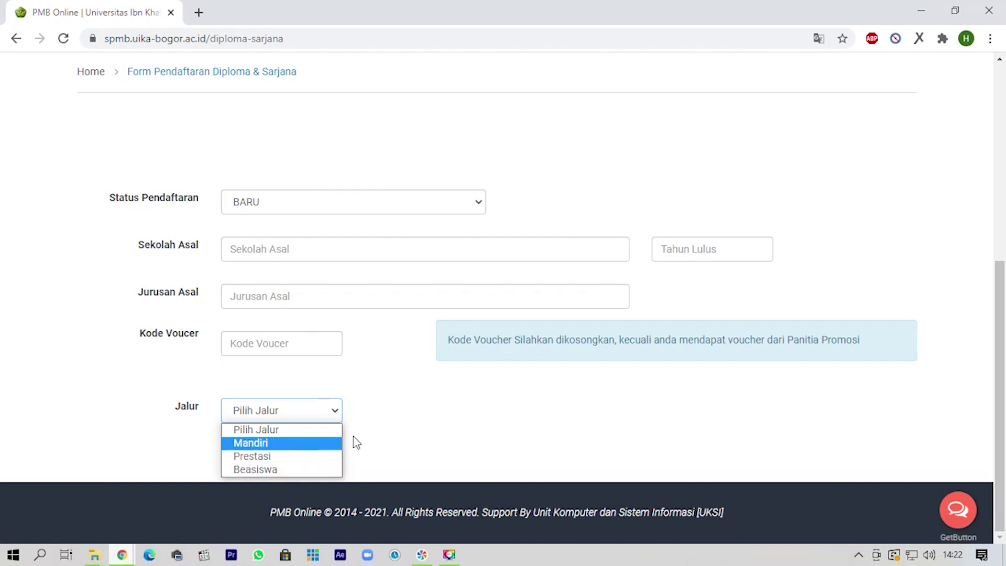
pyautogui.click(309, 443)
# - Choose Teknik Informatika - S1 as Program Studi Utama and Teknik Elektro - S1 as the first Program Studi Pilihan
pyautogui.scroll(-1, 323, 449)
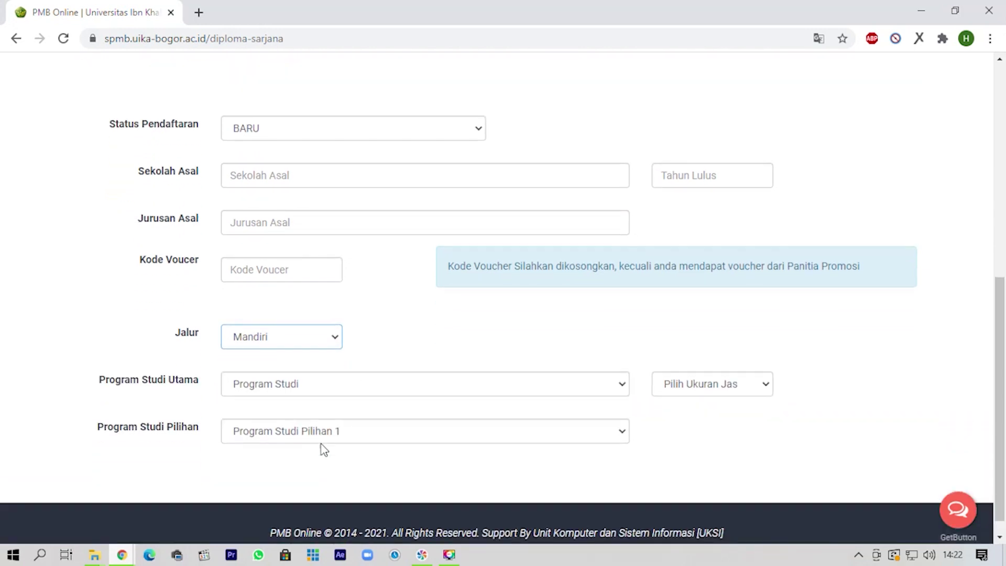
pyautogui.scroll(-1, 323, 449)
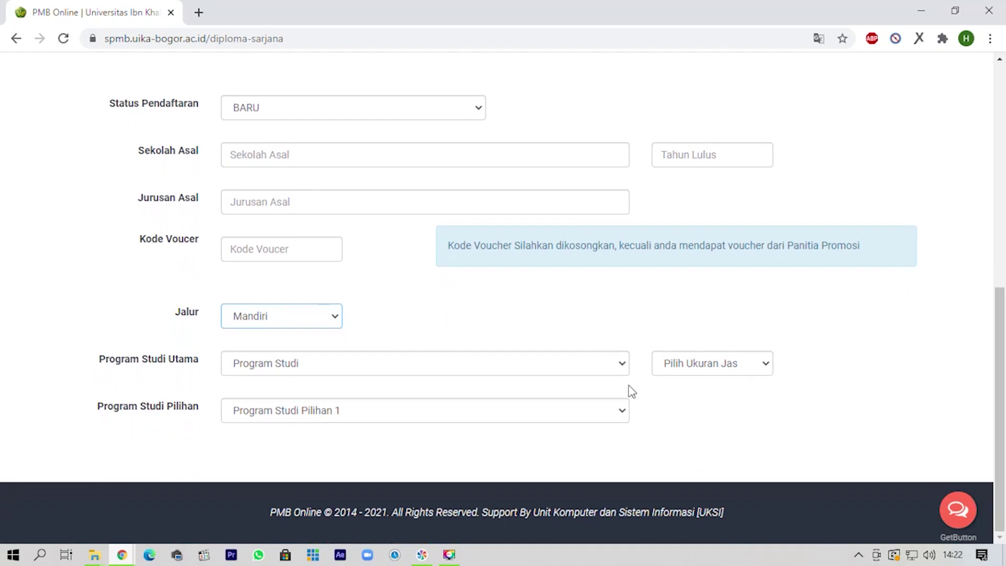
pyautogui.click(621, 366)
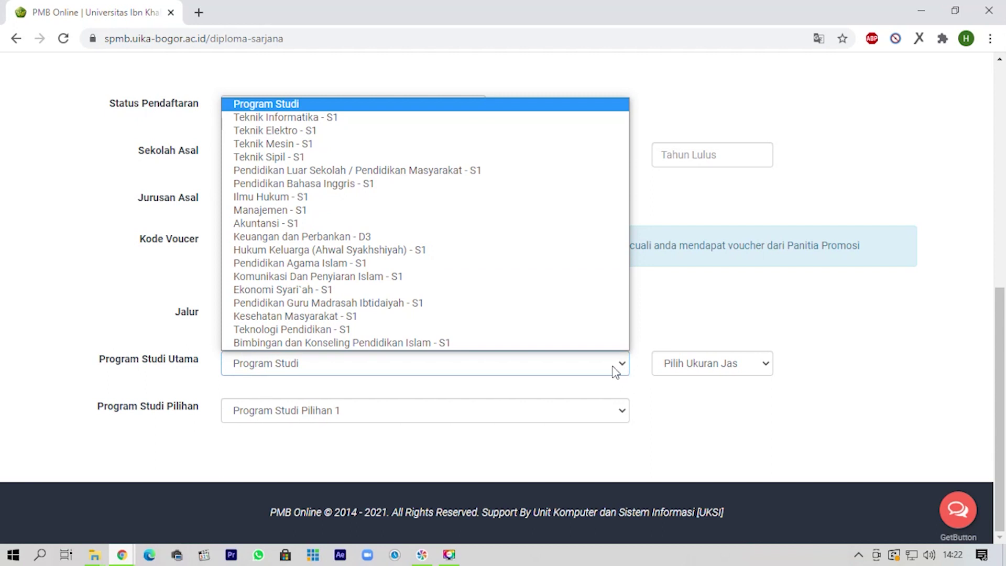
pyautogui.click(386, 117)
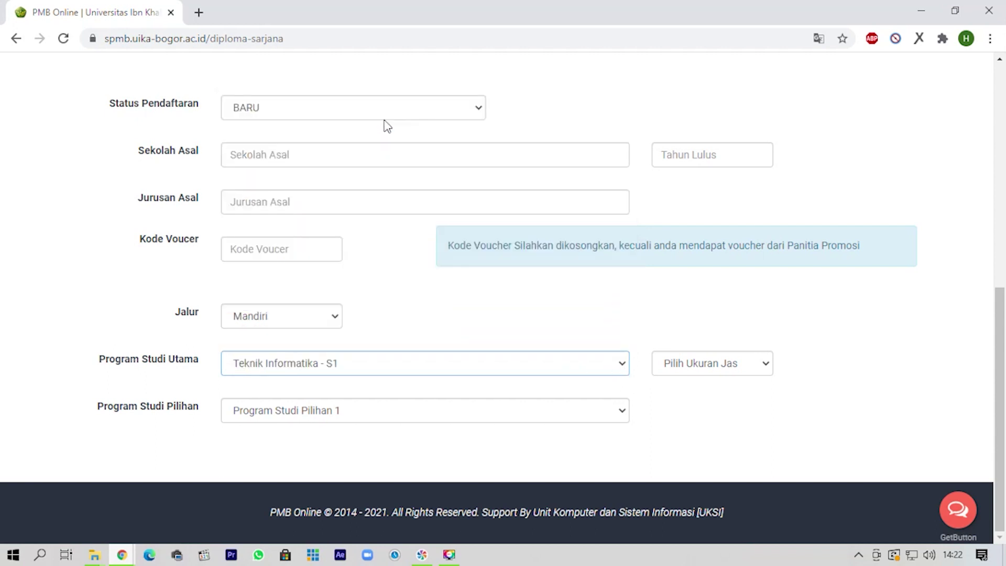
pyautogui.click(521, 414)
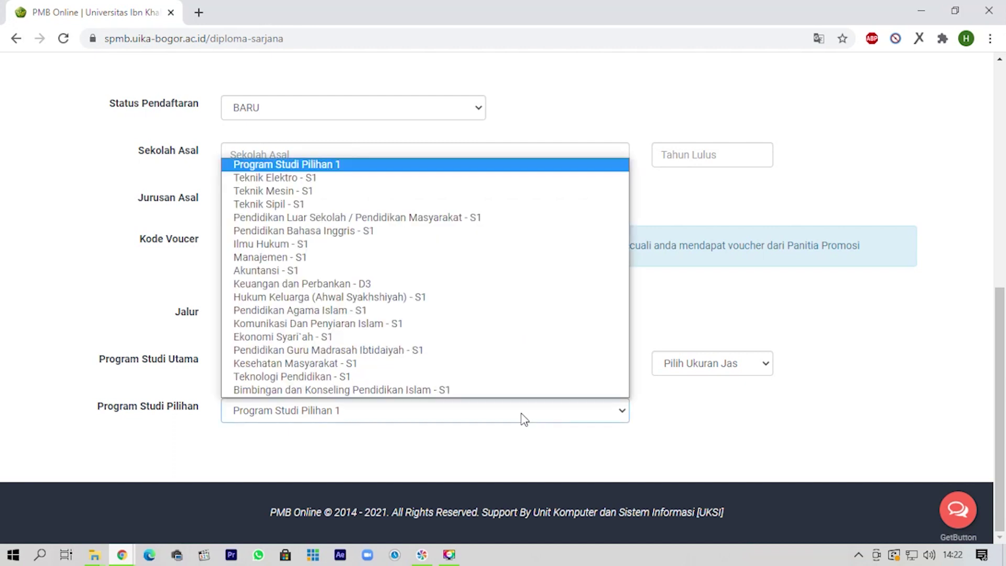
pyautogui.click(321, 178)
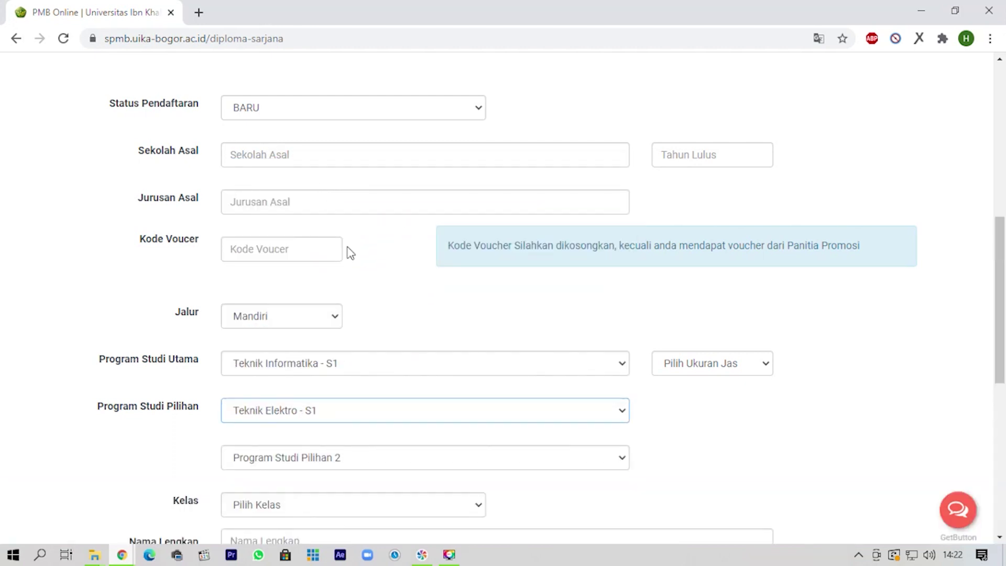
# - Set the jacket size (Ukuran Jas) beside the main study programme to L
pyautogui.scroll(-2, 437, 427)
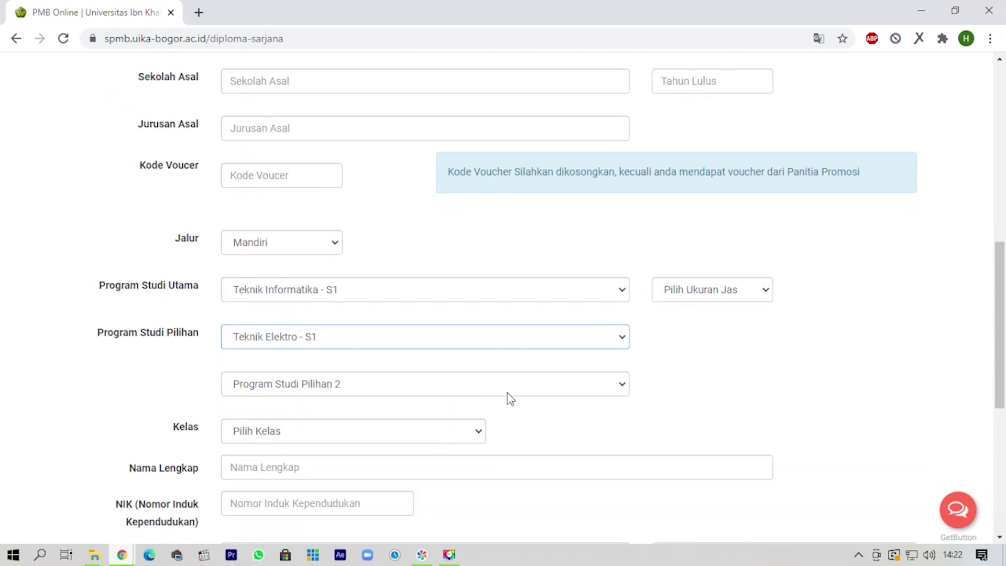
pyautogui.click(770, 292)
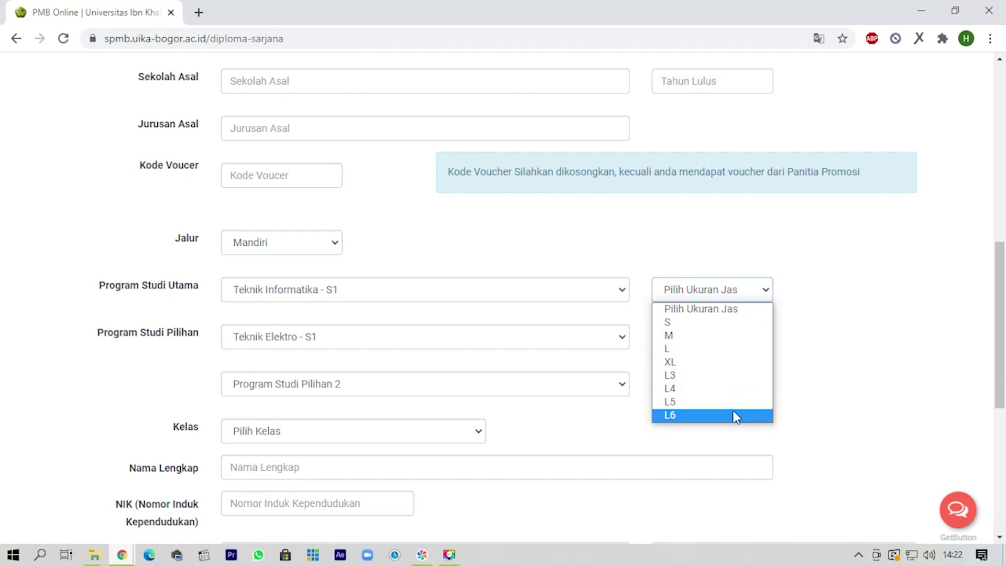
pyautogui.click(724, 358)
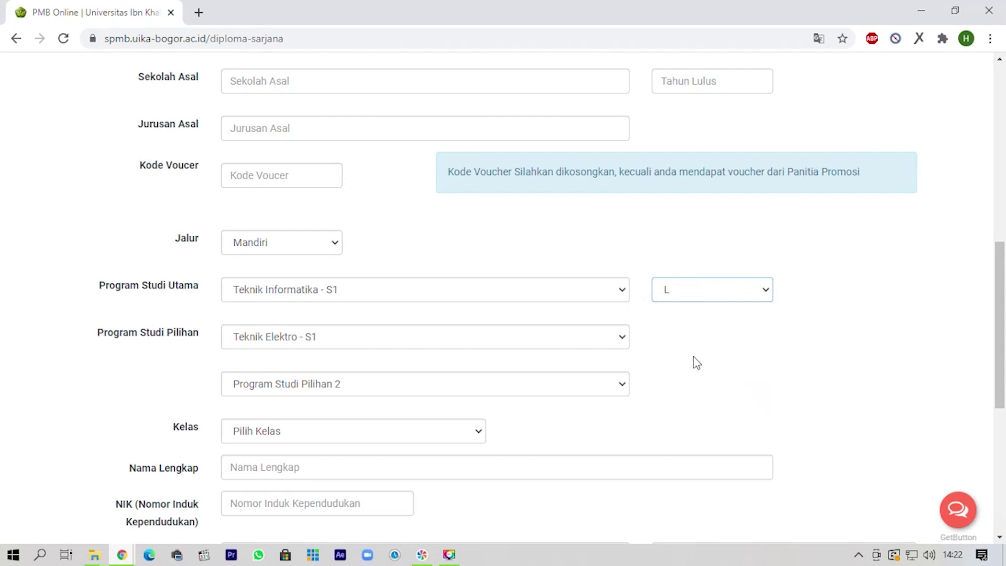
# - Choose Teknologi Pendidikan - S1 as the second Program Studi Pilihan and set the Kelas to REGULER
pyautogui.scroll(-1, 644, 380)
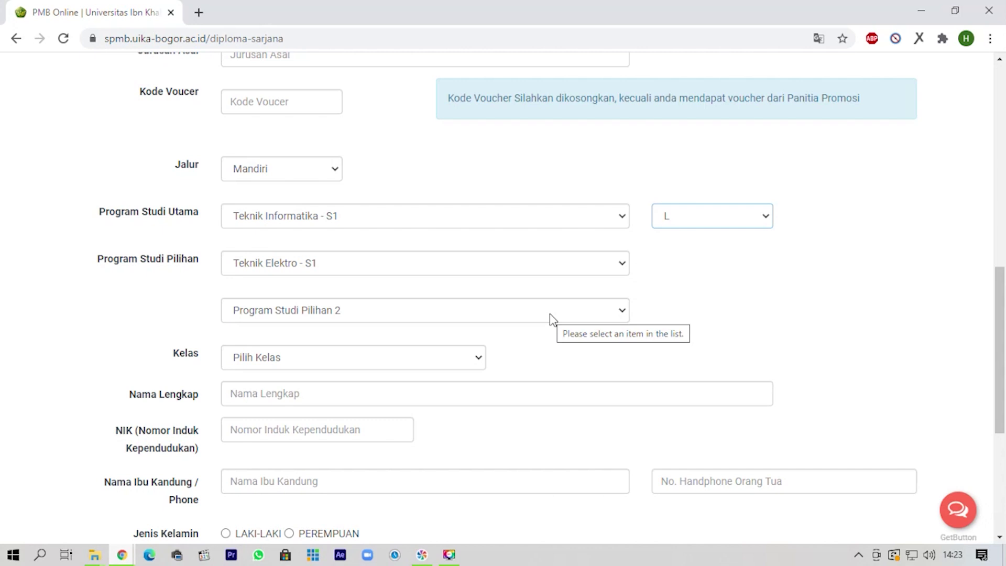
pyautogui.click(551, 317)
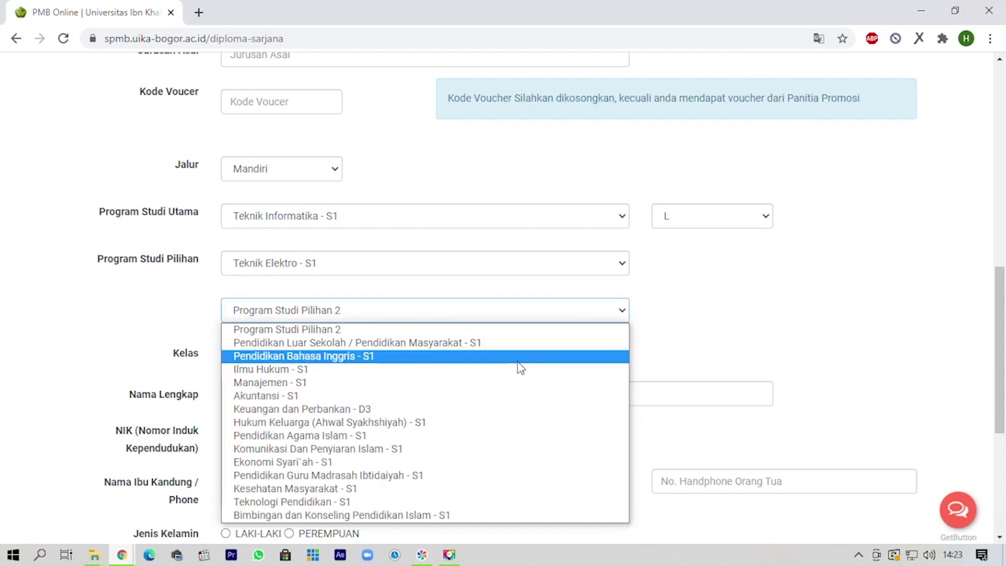
pyautogui.click(478, 503)
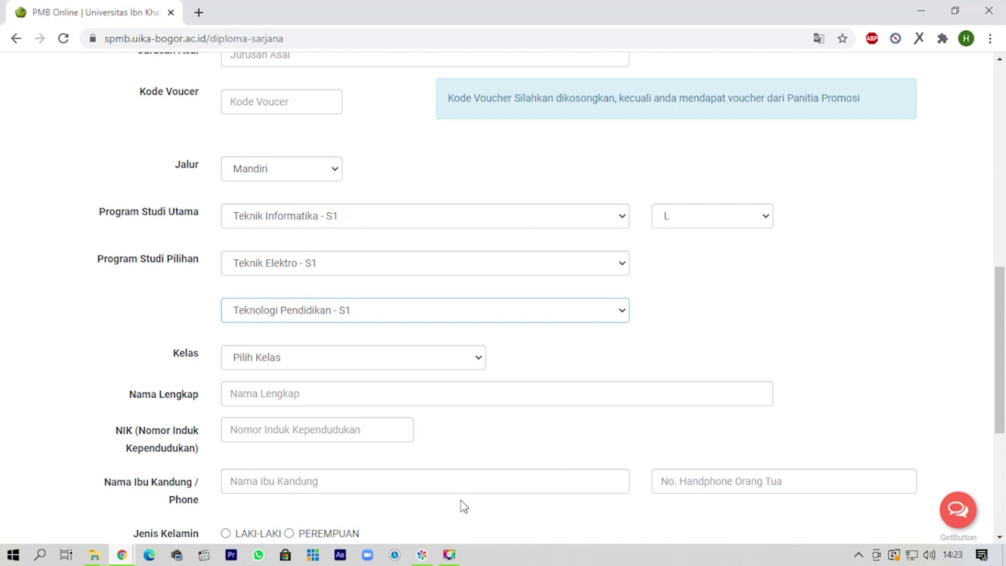
pyautogui.click(477, 362)
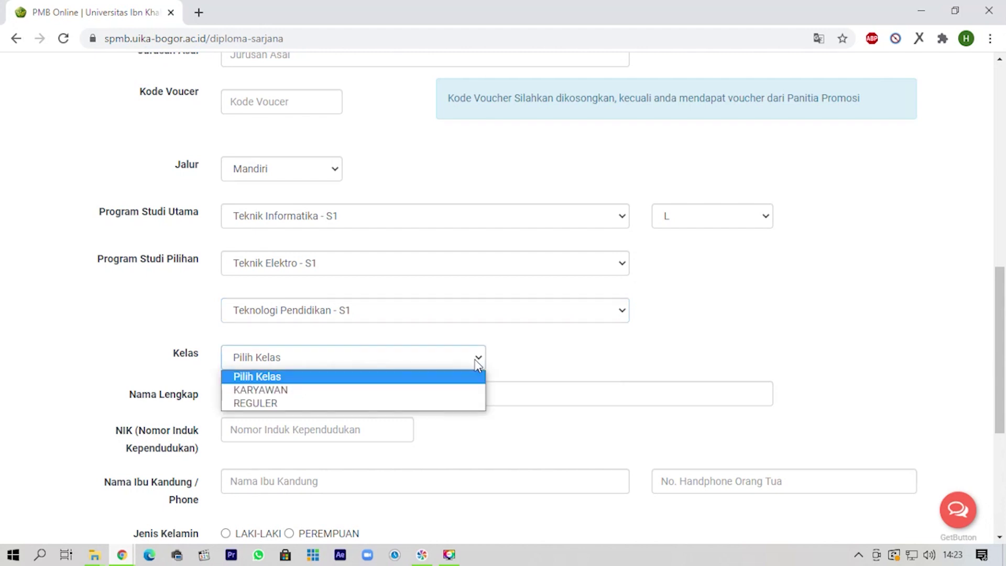
pyautogui.click(461, 403)
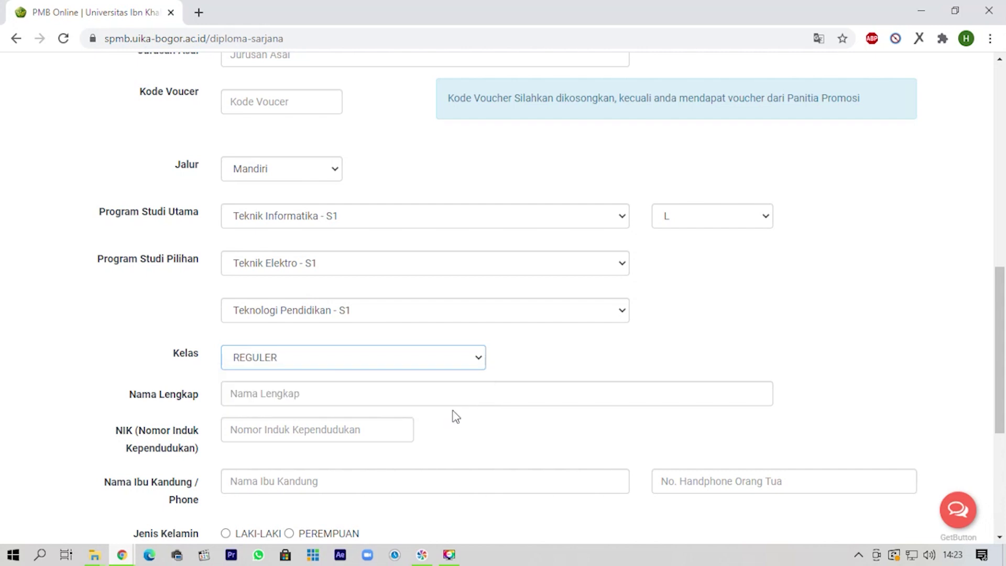
# - Review the personal data fields of the registration form and the available Agama options
pyautogui.scroll(-1, 429, 435)
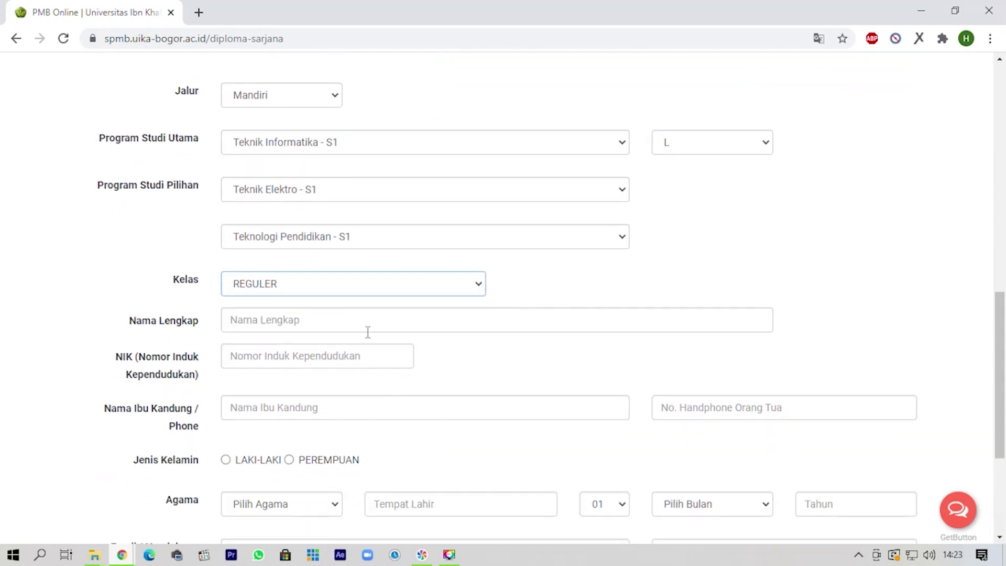
pyautogui.scroll(-1, 368, 331)
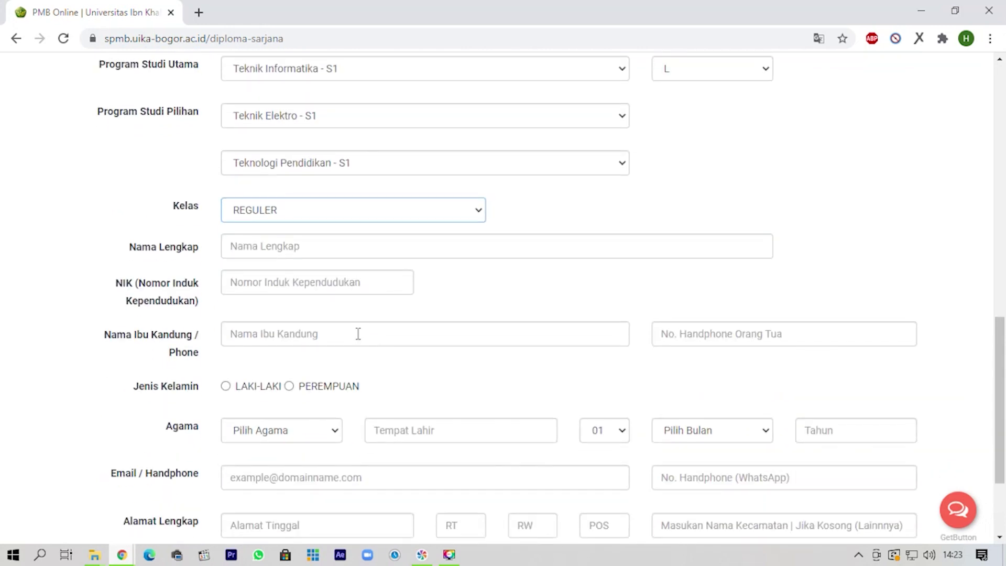
pyautogui.scroll(-1, 358, 333)
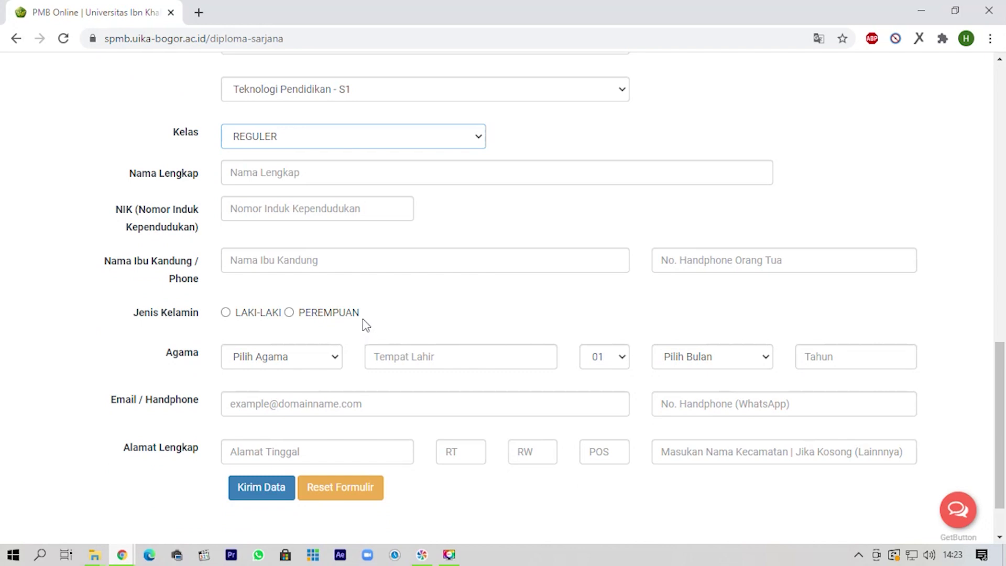
pyautogui.click(339, 358)
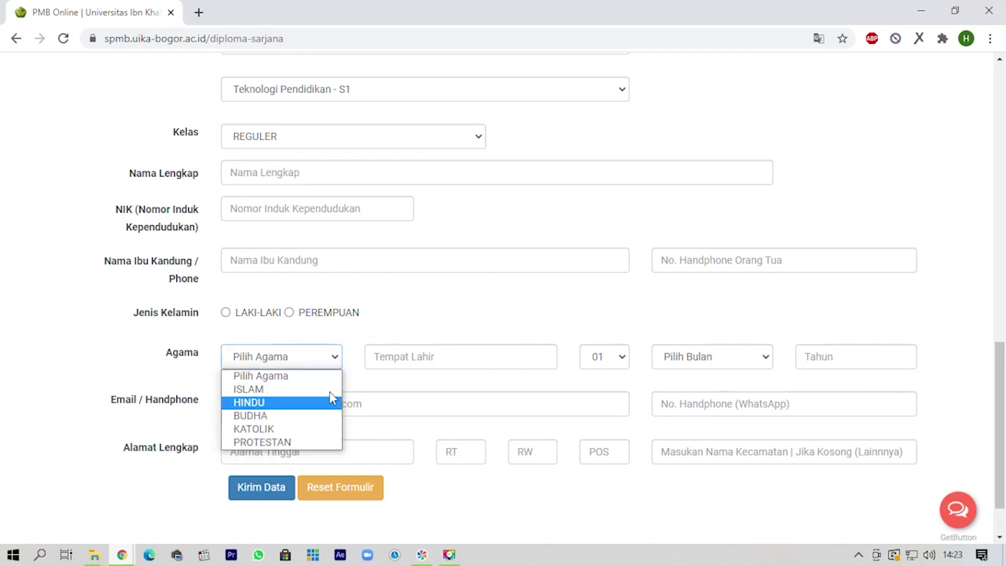
pyautogui.click(407, 326)
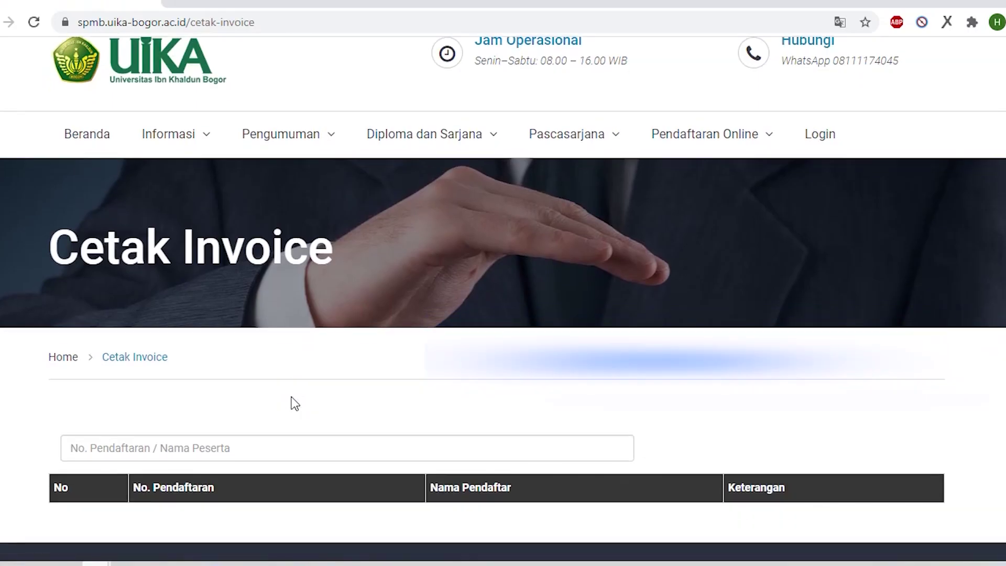
# - Open the PMB site's login page and bring its Form Login into view
pyautogui.scroll(-1, 292, 404)
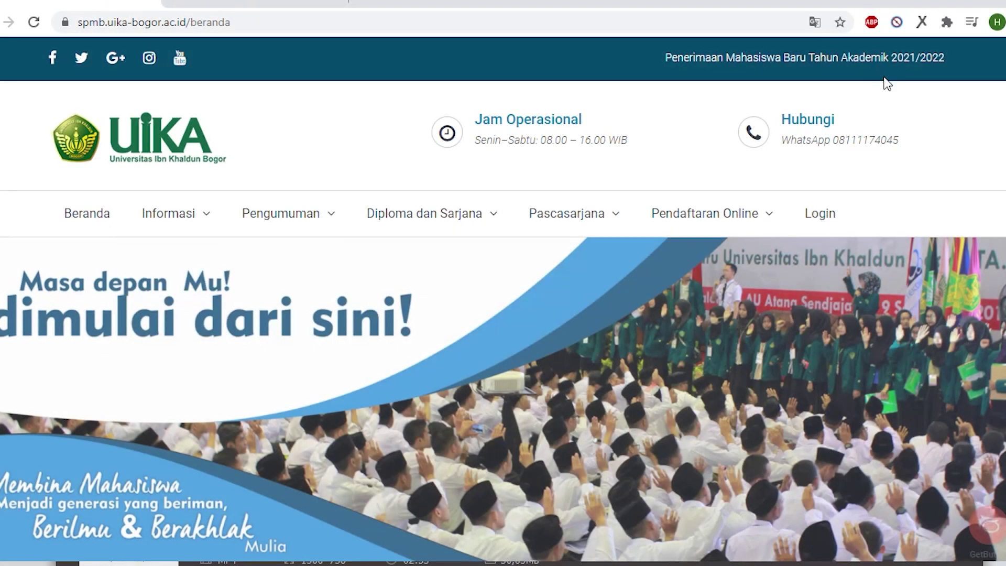
pyautogui.click(827, 214)
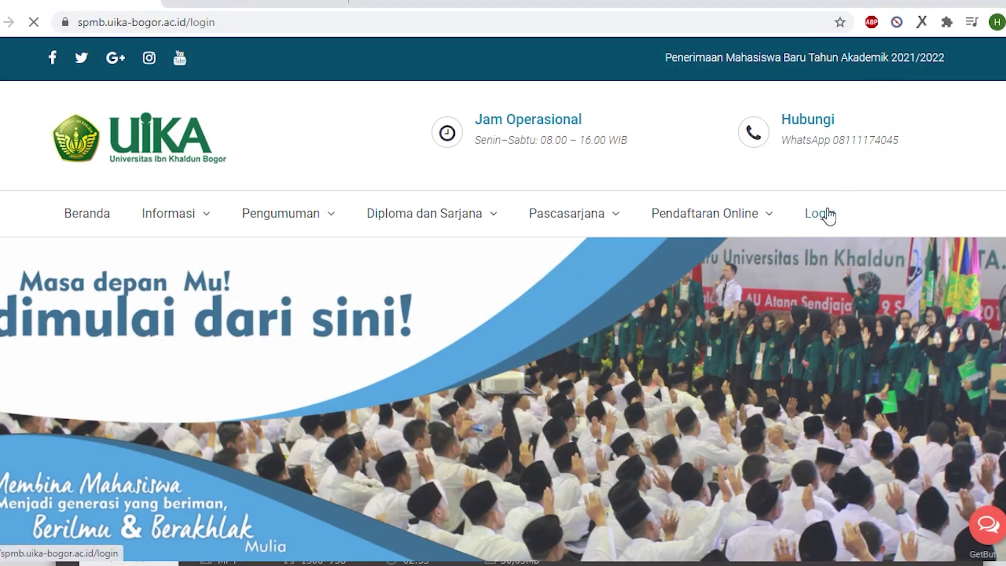
pyautogui.scroll(-7, 694, 260)
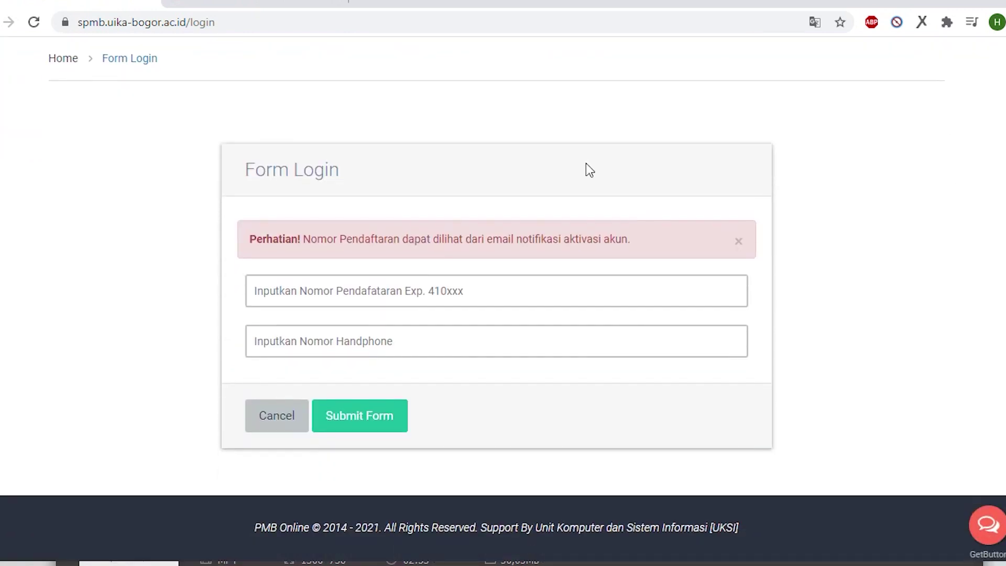